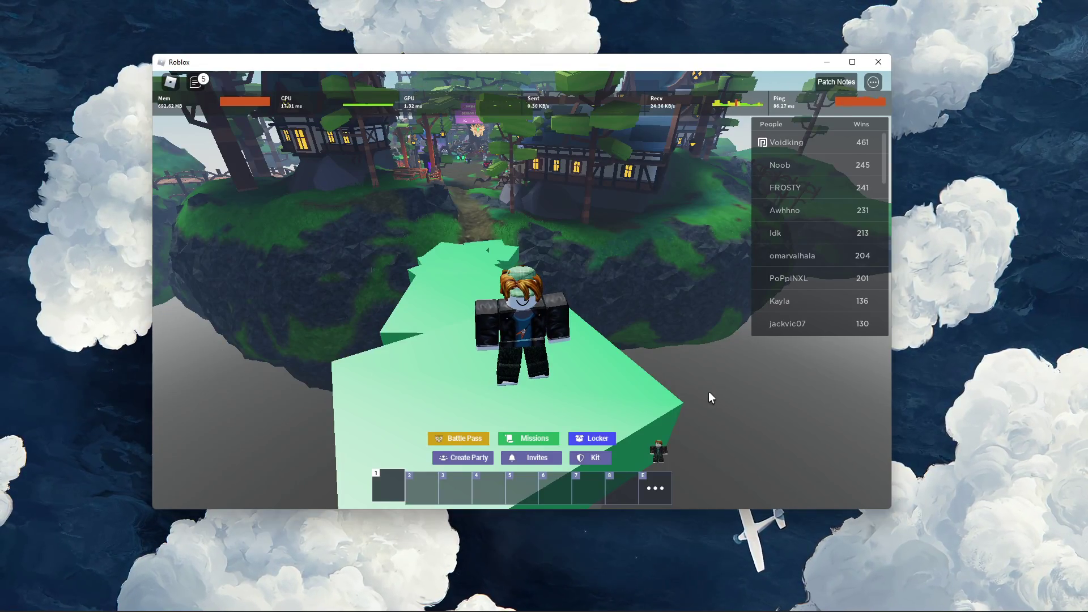
# - Jump the Roblox character along the floating green platforms, finishing with a short run across the cobblestone lobby plaza
pyautogui.press('w')
pyautogui.press('space')
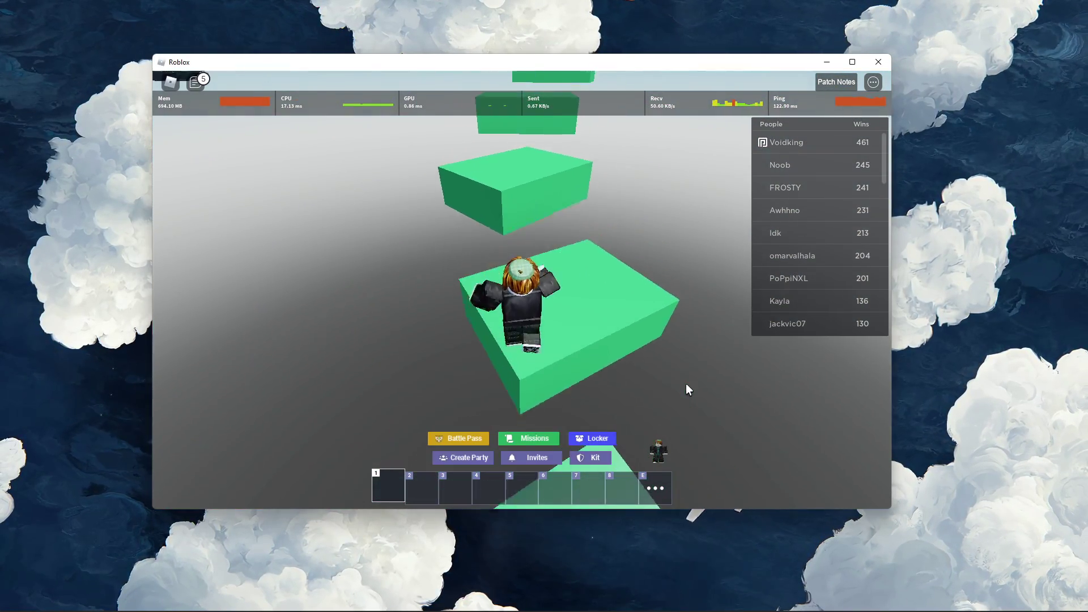
pyautogui.press('space')
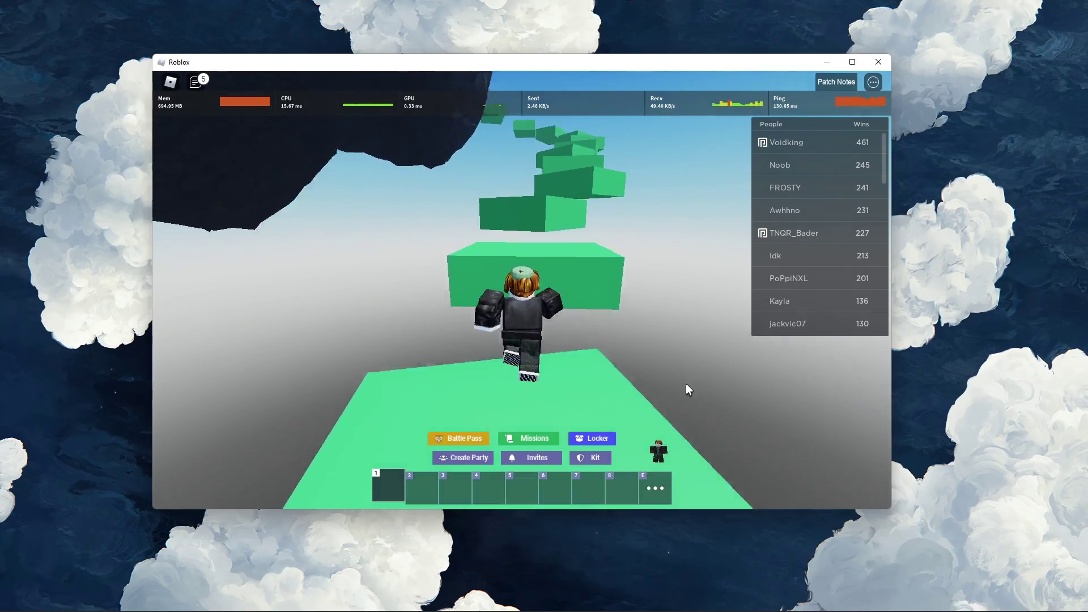
pyautogui.press('space')
pyautogui.press('space')
pyautogui.press('space')
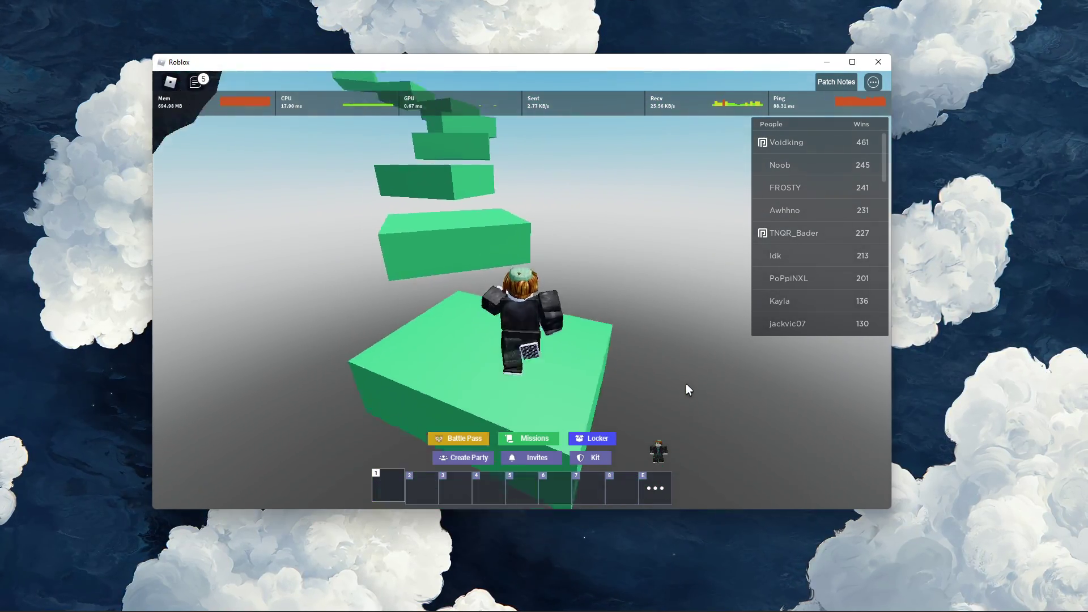
pyautogui.press('space')
pyautogui.press('w')
pyautogui.press('space')
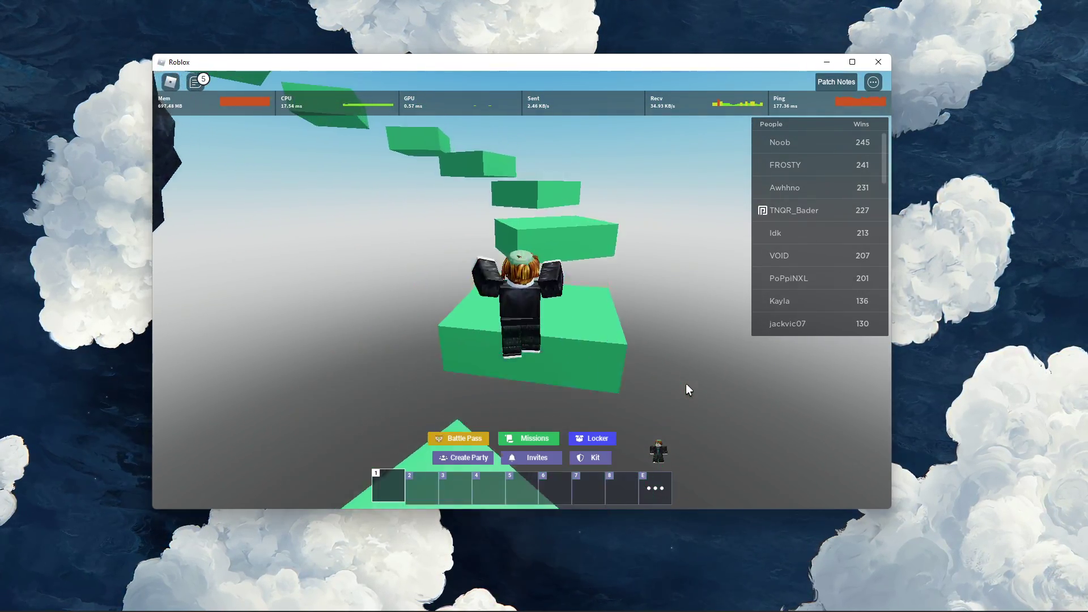
pyautogui.press('space')
pyautogui.press('space')
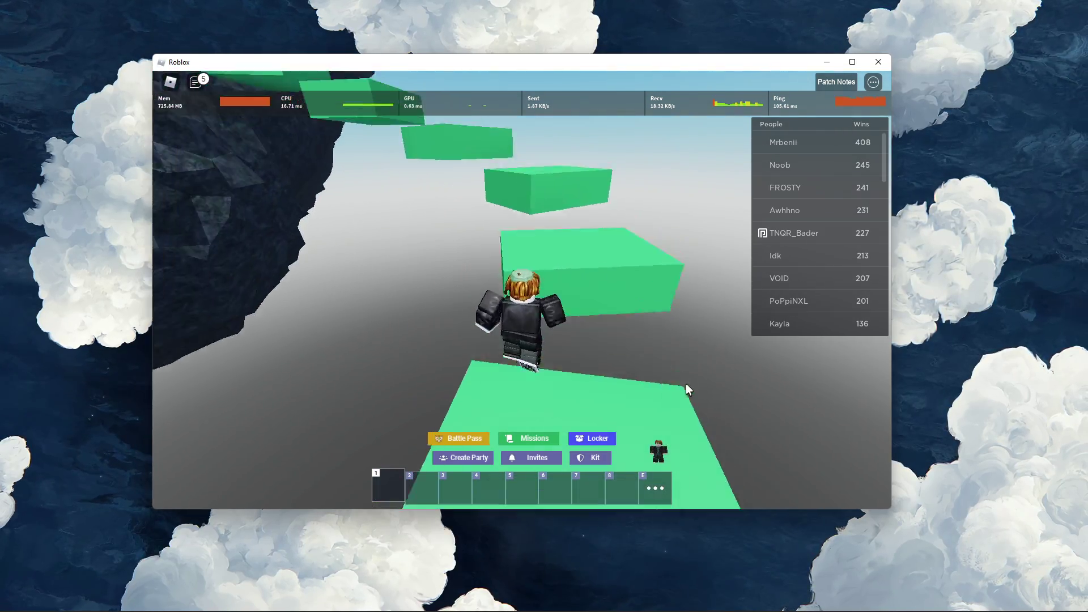
pyautogui.press('space')
pyautogui.press('space')
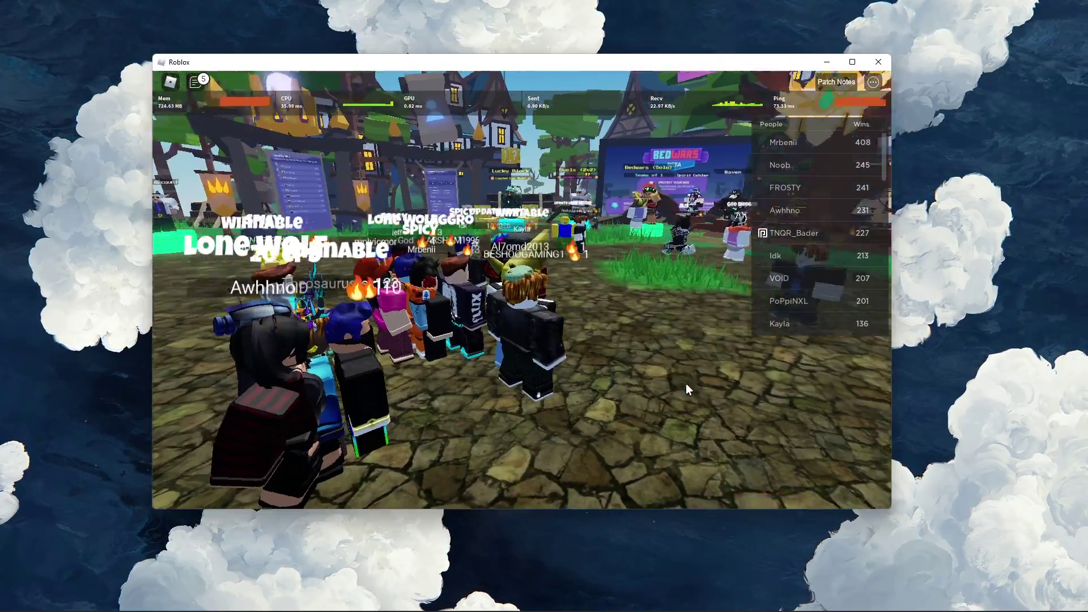
pyautogui.press('w')
pyautogui.press('s')
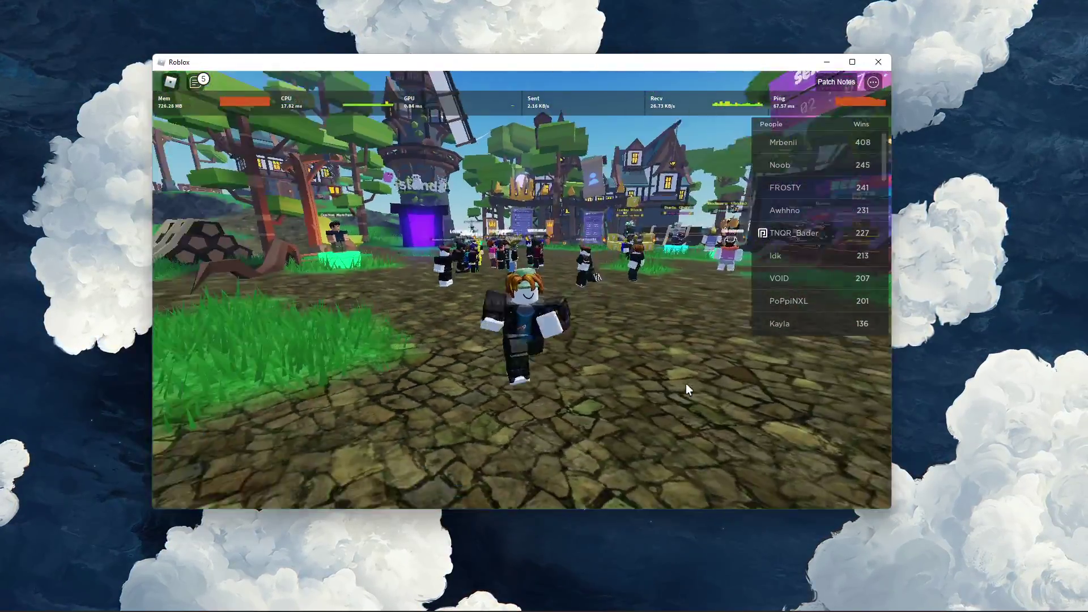
# - Raise the in-game volume to four bars in the Roblox settings and return to the game
pyautogui.press('Escape')
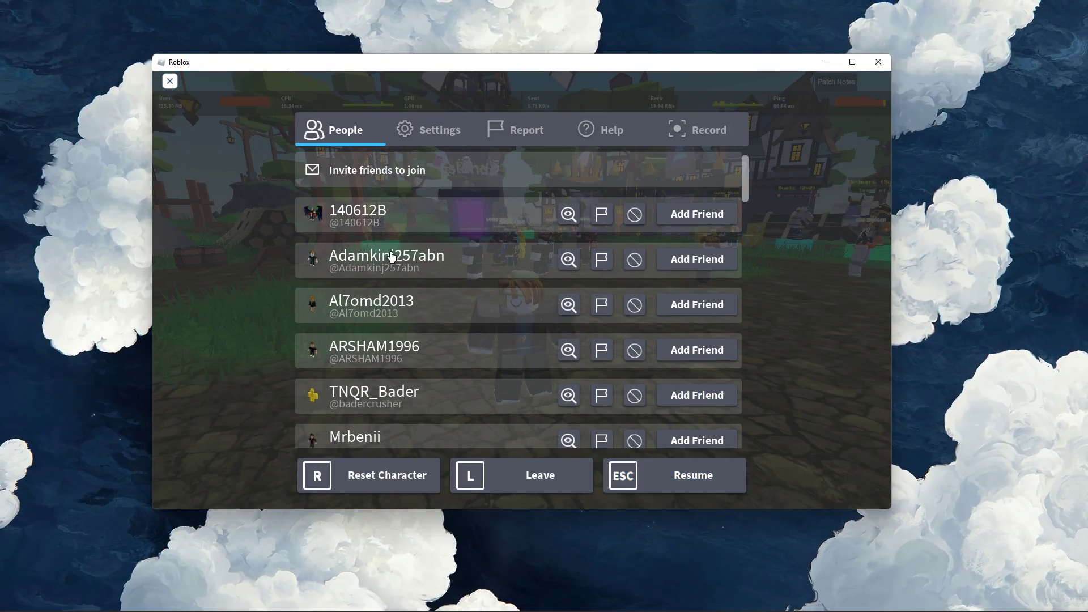
pyautogui.click(437, 135)
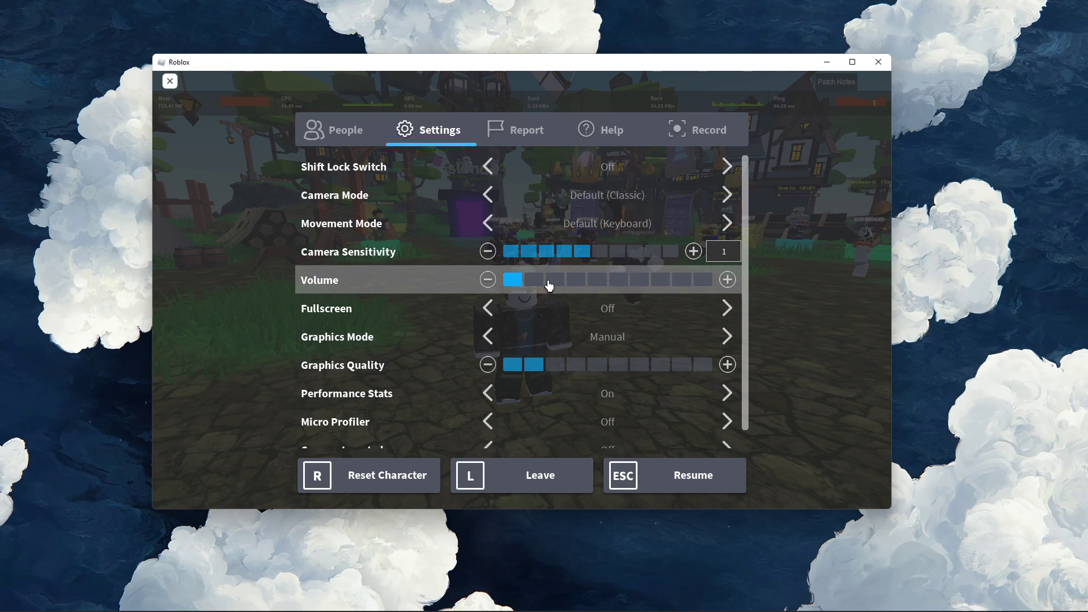
pyautogui.click(727, 280)
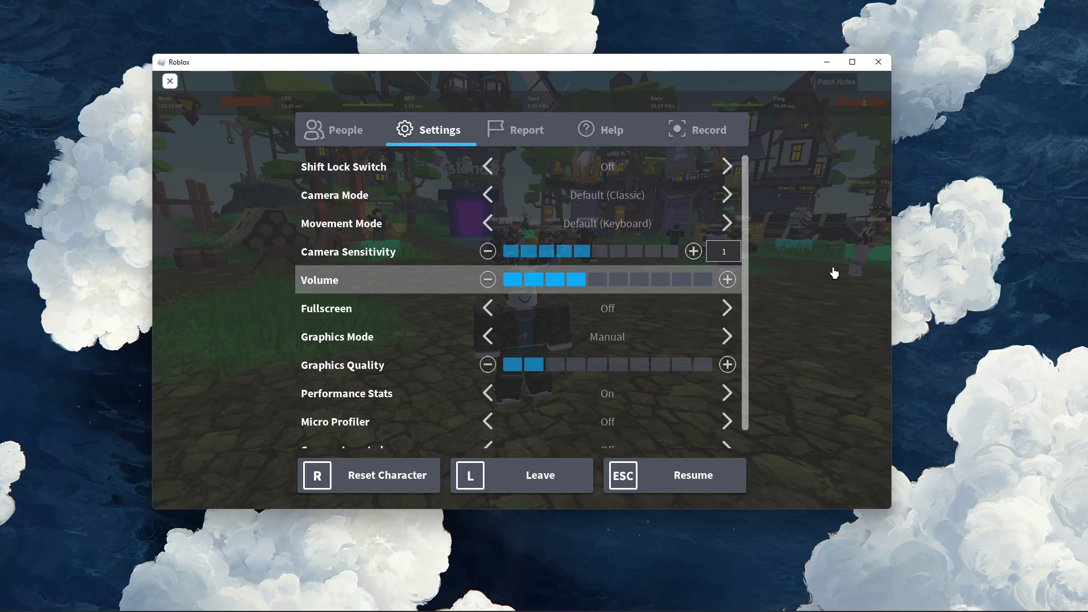
pyautogui.press('Escape')
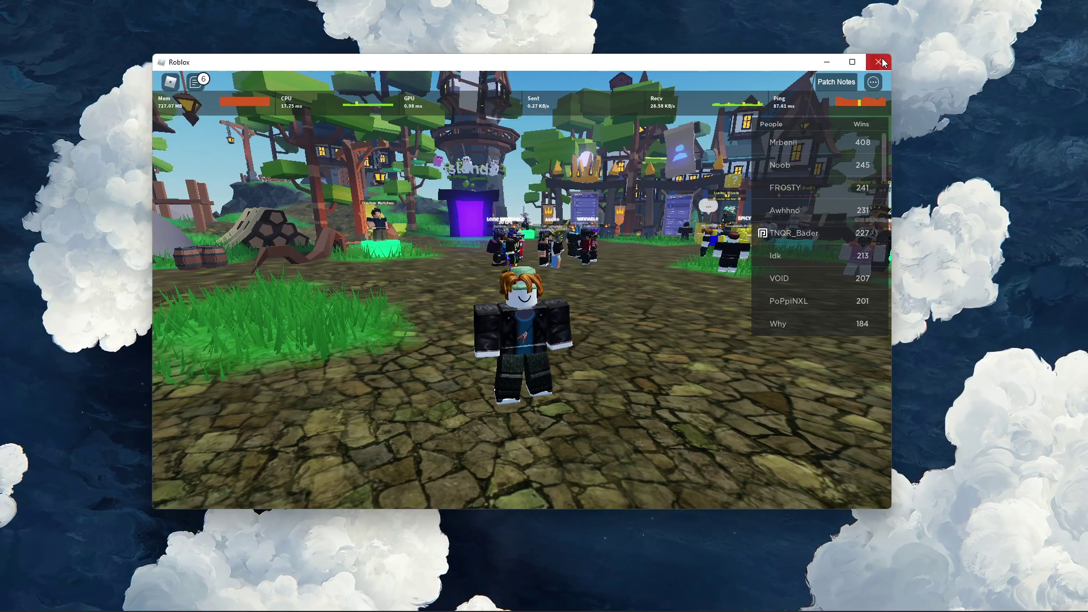
# - Close Roblox and open the Windows Sound settings through a system search for "sound"
pyautogui.click(878, 61)
pyautogui.press('super')
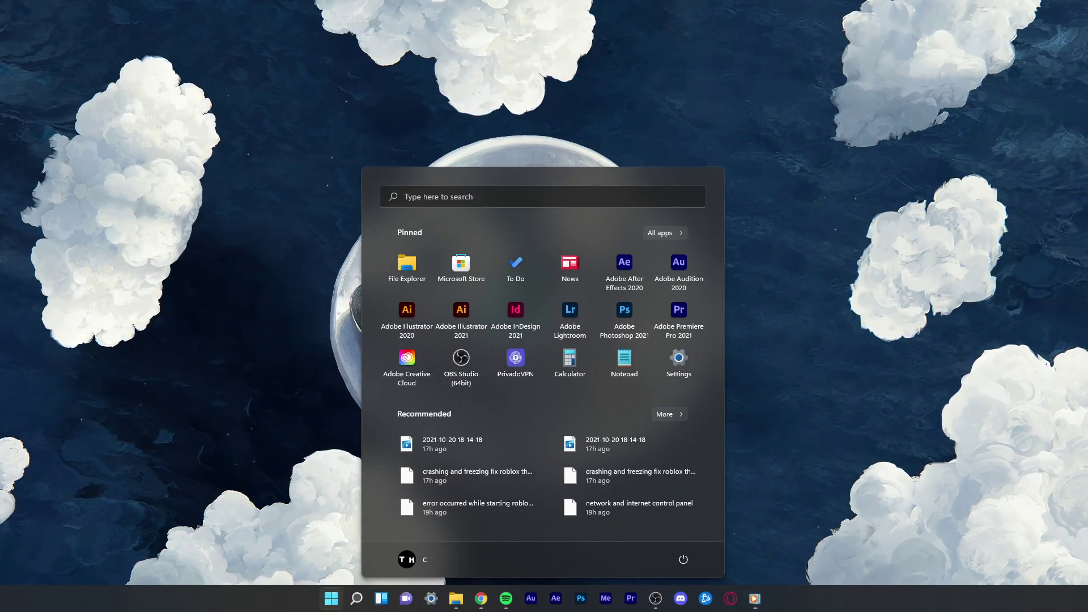
pyautogui.write('sound')
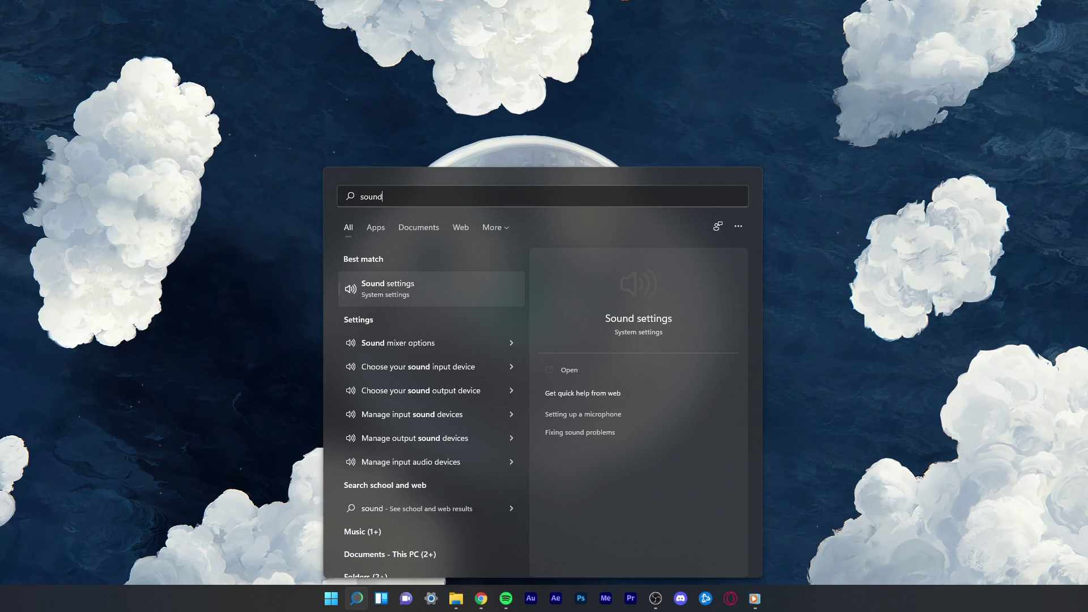
pyautogui.press('Return')
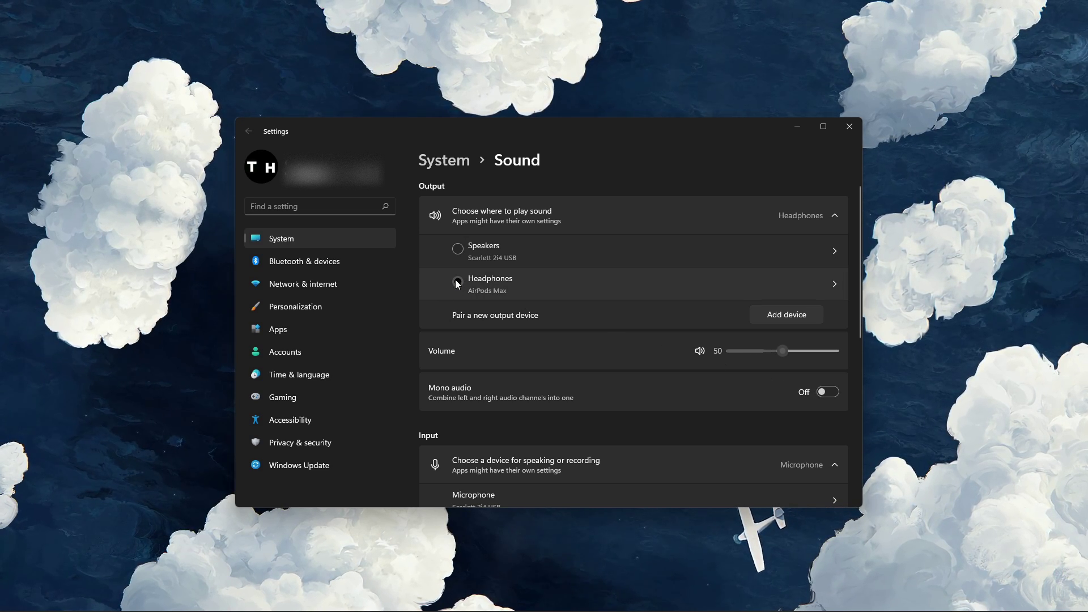
# - Open the output devices troubleshooter from the advanced sound options, look over its Get Help window, and close it
pyautogui.scroll(-1, 456, 283)
pyautogui.scroll(-3, 456, 283)
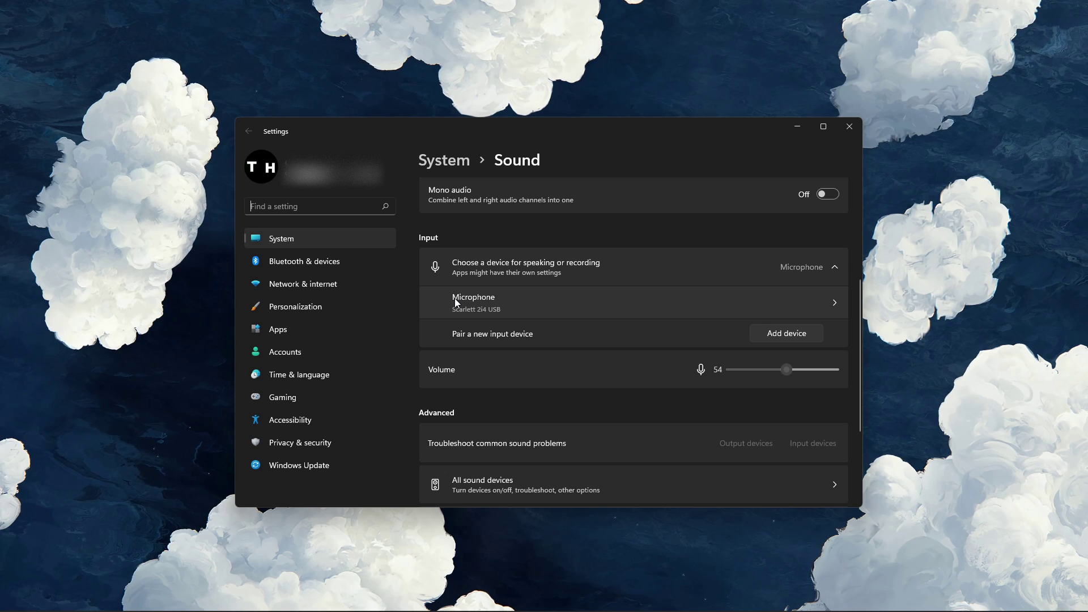
pyautogui.scroll(-2, 455, 300)
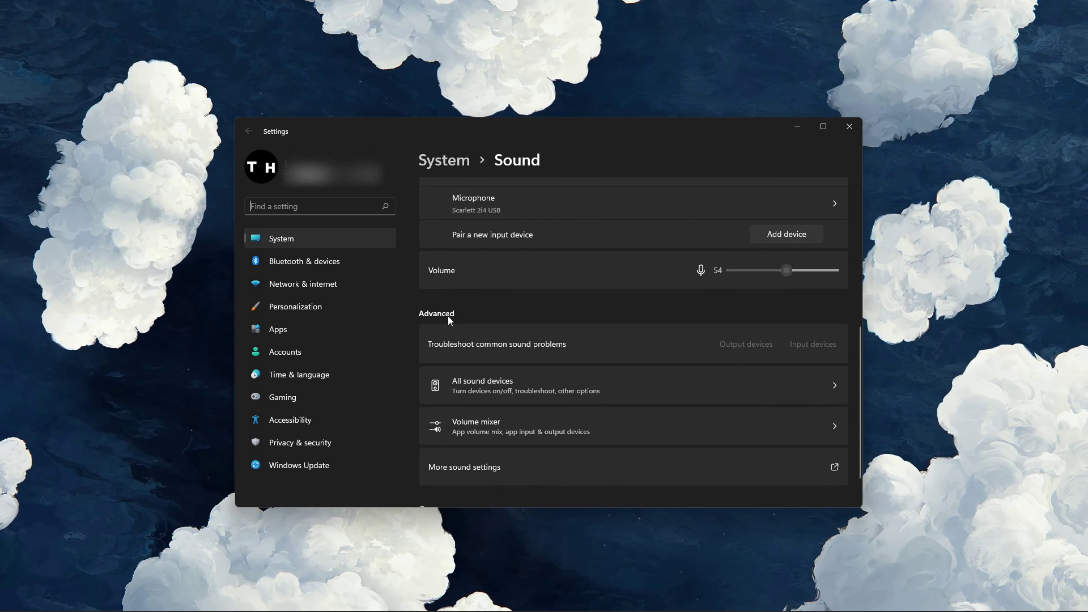
pyautogui.click(746, 345)
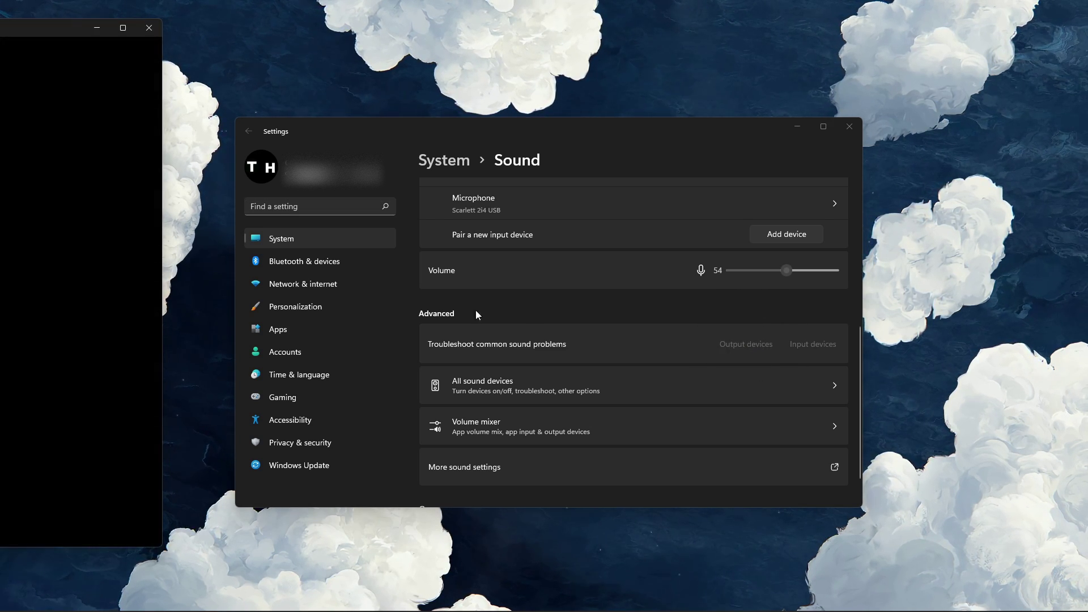
pyautogui.moveTo(3, 30); pyautogui.dragTo(559, 51)
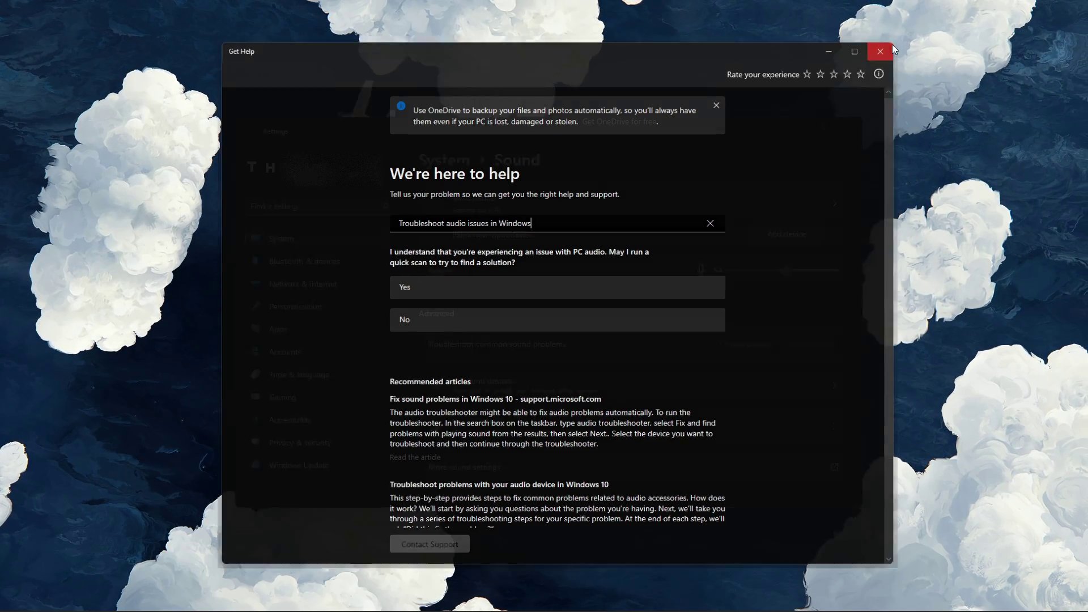
pyautogui.click(887, 48)
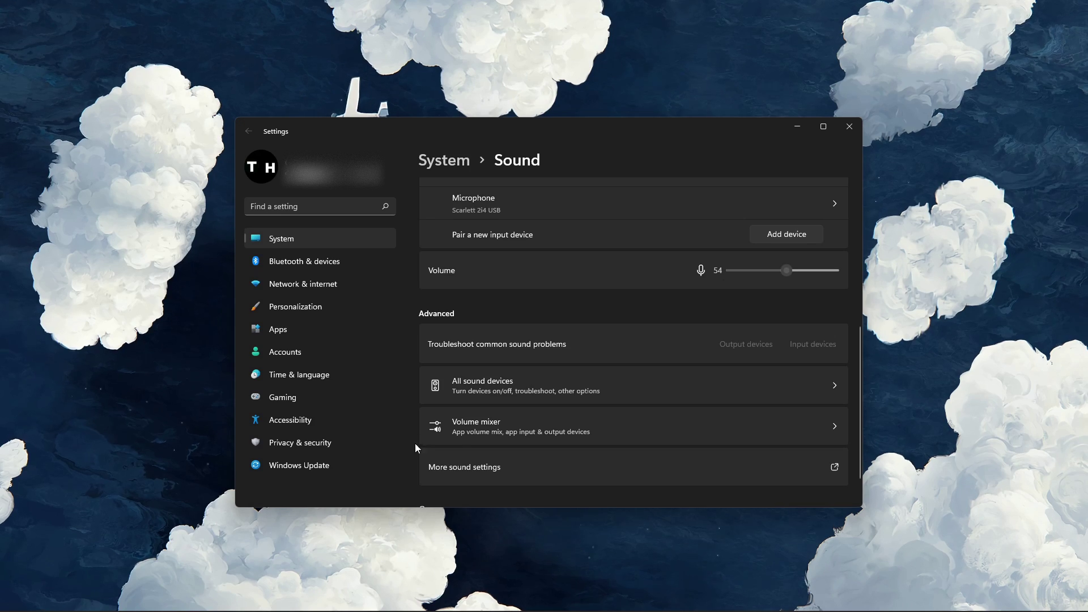
# - Review the volume levels of the individual apps in the Volume mixer and return to the Sound page
pyautogui.click(432, 436)
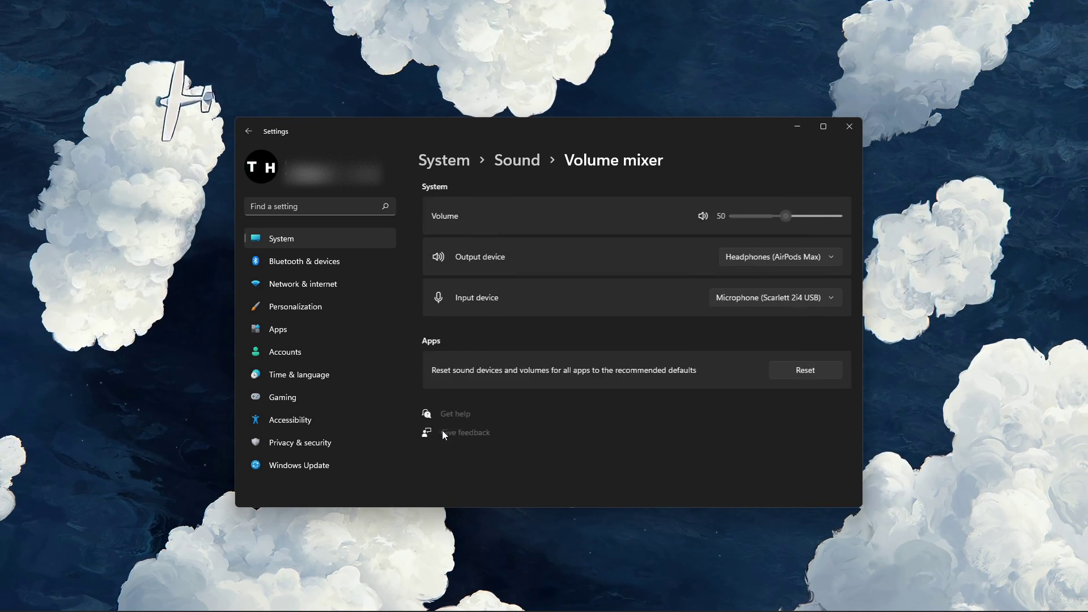
pyautogui.scroll(-1, 463, 338)
pyautogui.scroll(-3, 462, 343)
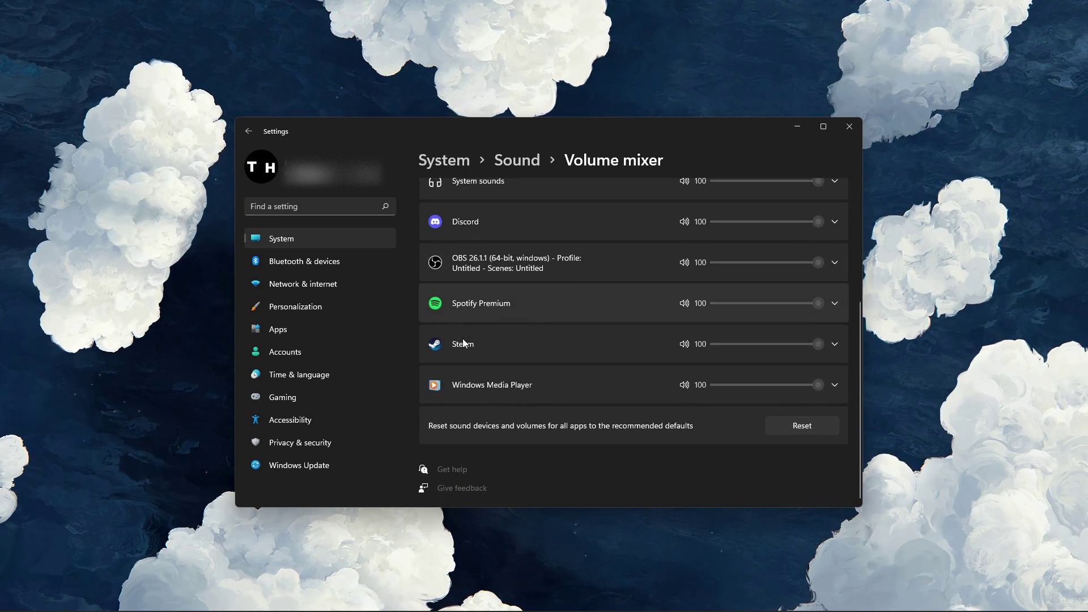
pyautogui.scroll(3, 467, 381)
pyautogui.hotkey('alt', 'Left')
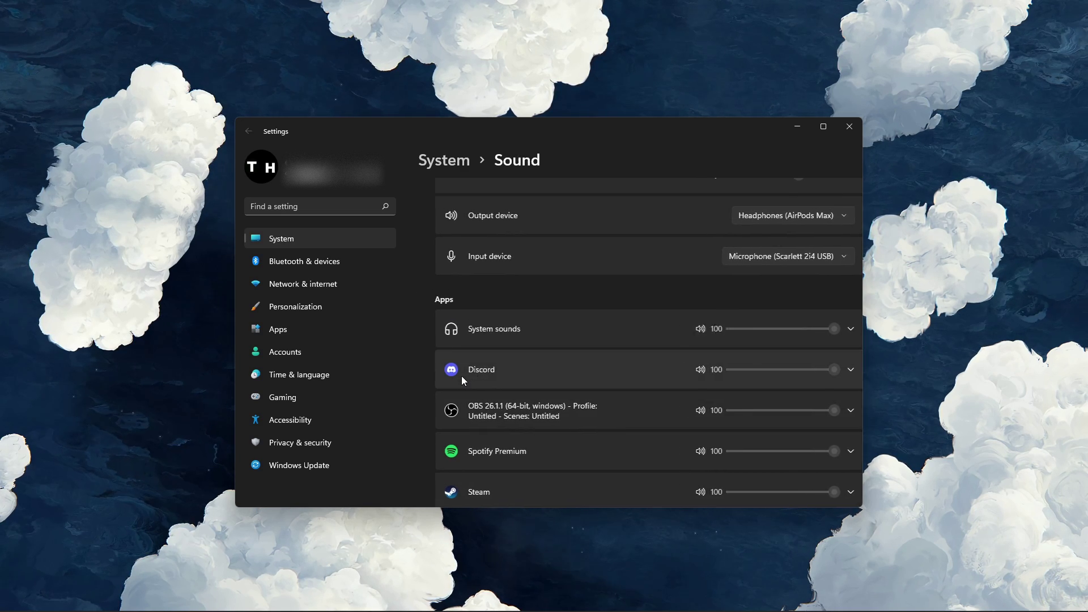
# - Open the additional sound settings and disable the Speakers (Scarlett 2i4 USB) playback device
pyautogui.scroll(-3, 461, 376)
pyautogui.scroll(-3, 461, 376)
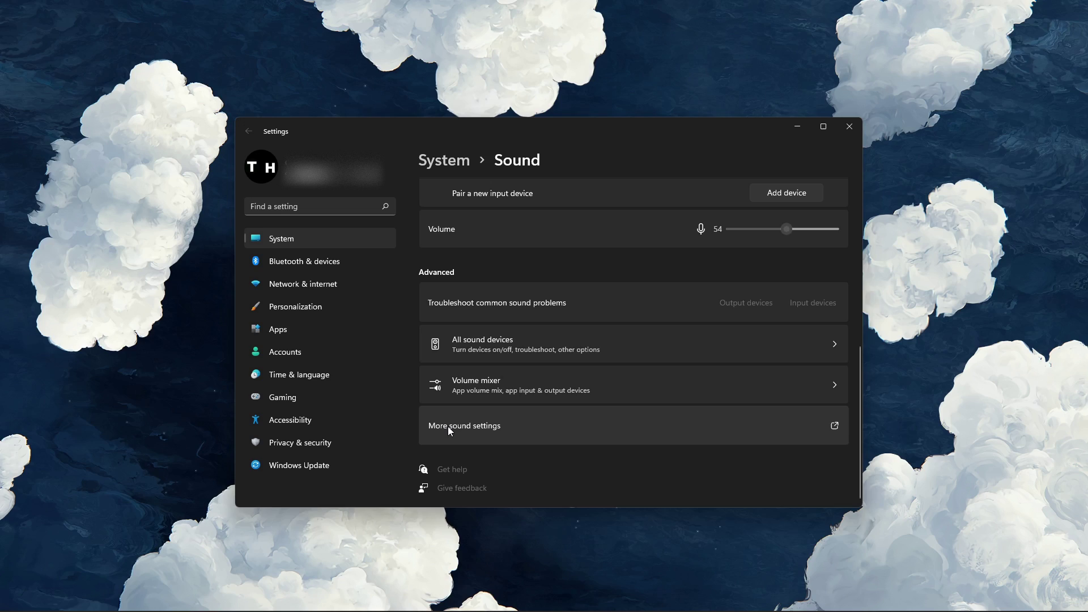
pyautogui.moveTo(0, 162); pyautogui.dragTo(498, 162)
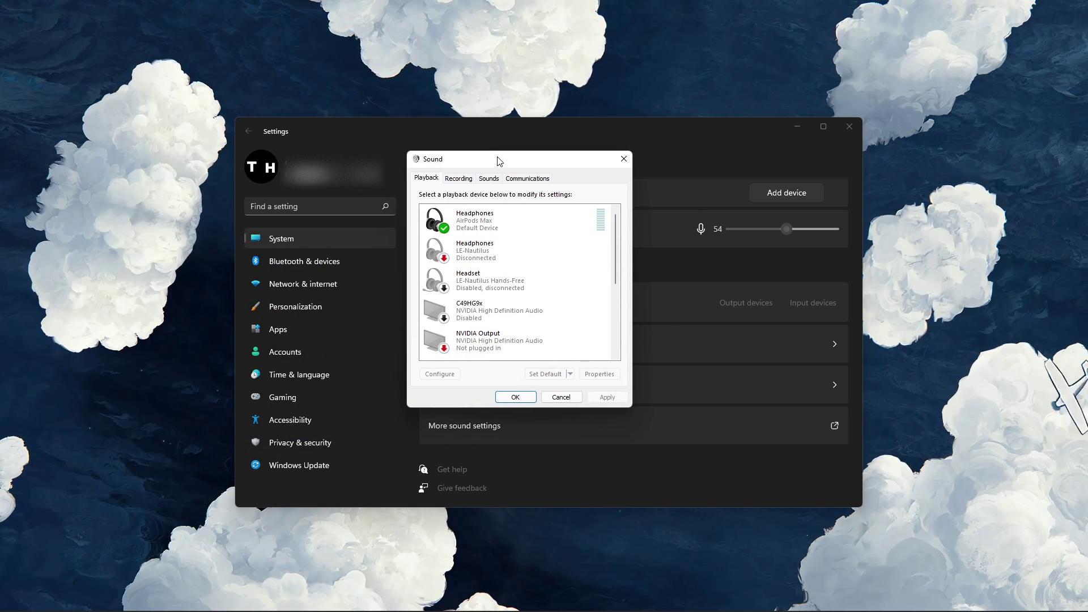
pyautogui.click(474, 211)
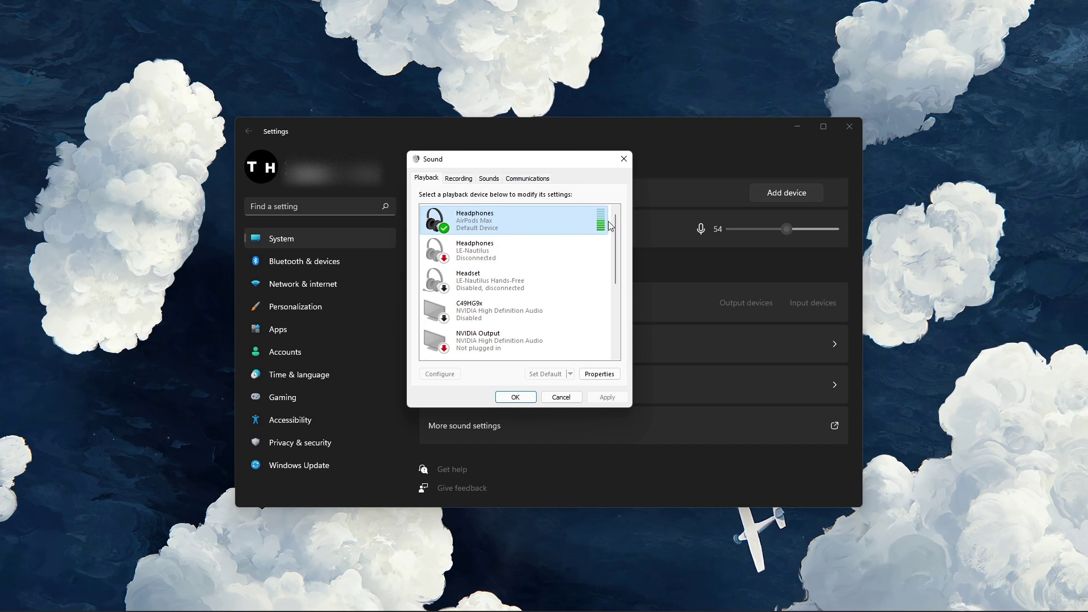
pyautogui.moveTo(612, 222); pyautogui.dragTo(619, 306)
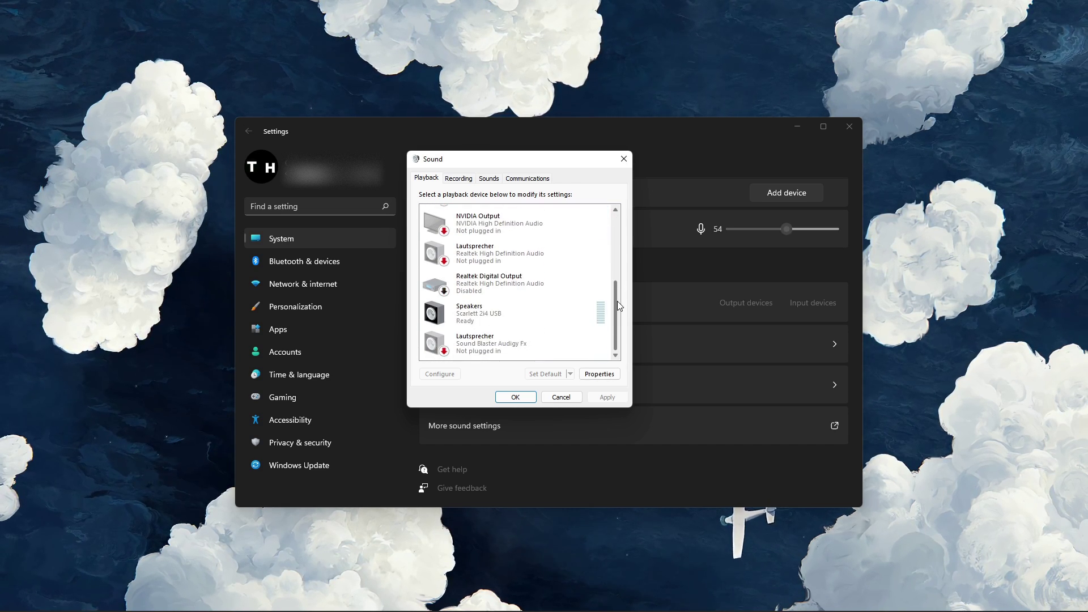
pyautogui.rightClick(547, 315)
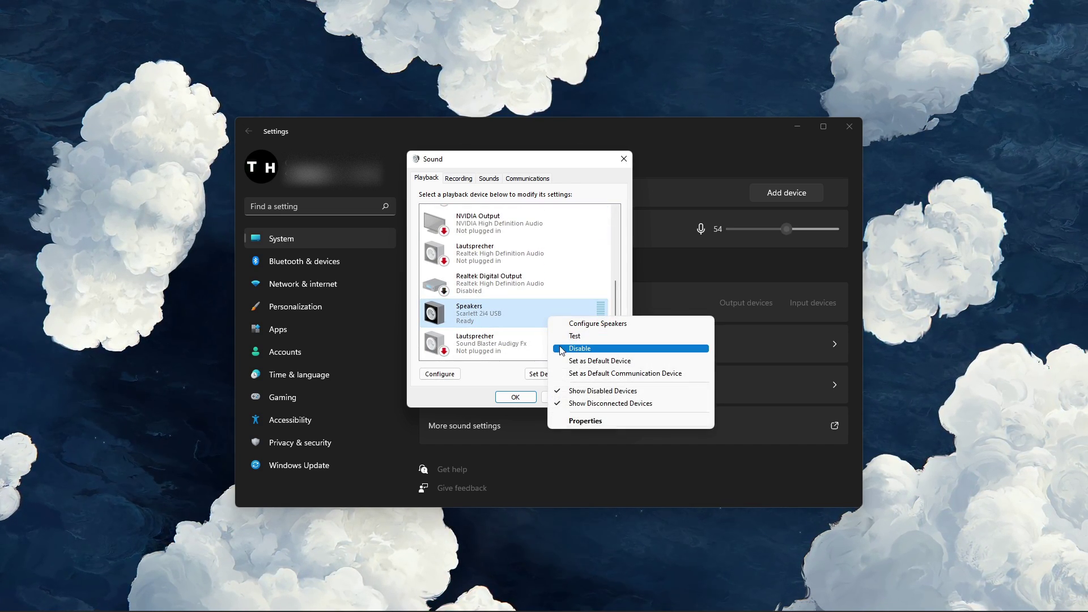
pyautogui.click(579, 348)
# - Set the default format of the Scarlett 2i4 USB recording microphone to 2 channel, 24 bit, 44100 Hz (Studio Quality) and close the sound dialogs
pyautogui.click(458, 178)
pyautogui.scroll(-2, 566, 272)
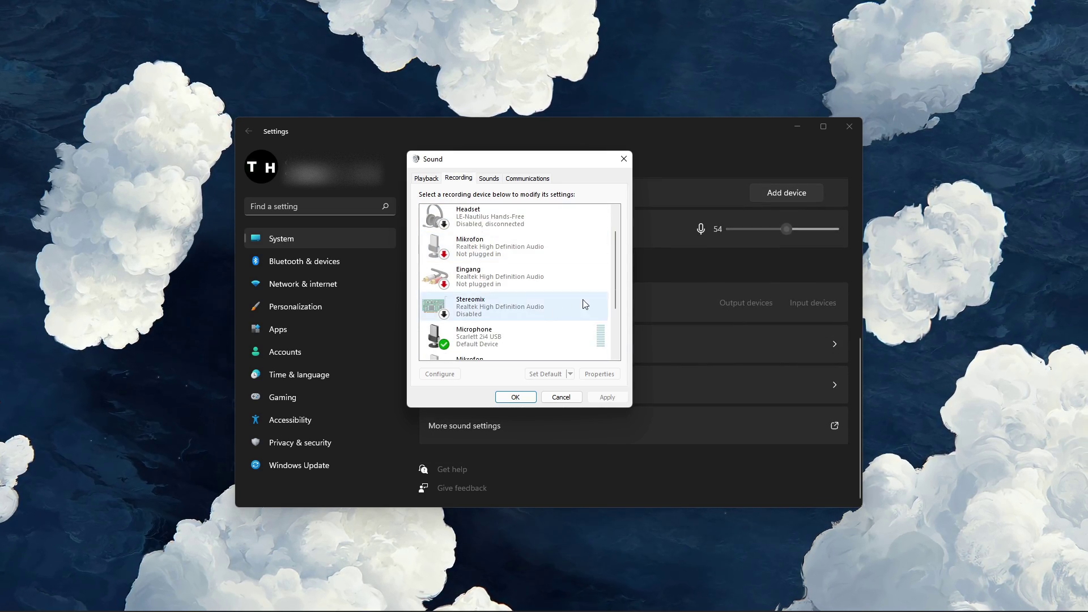
pyautogui.moveTo(616, 285); pyautogui.dragTo(616, 326)
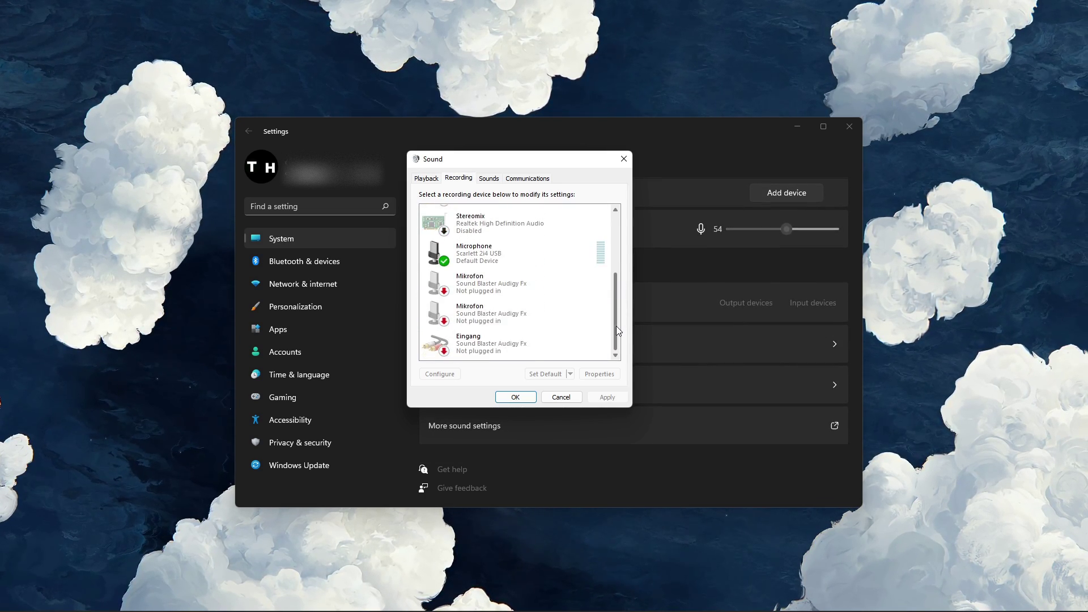
pyautogui.doubleClick(463, 252)
pyautogui.moveTo(502, 202); pyautogui.dragTo(715, 159)
pyautogui.click(718, 176)
pyautogui.click(706, 230)
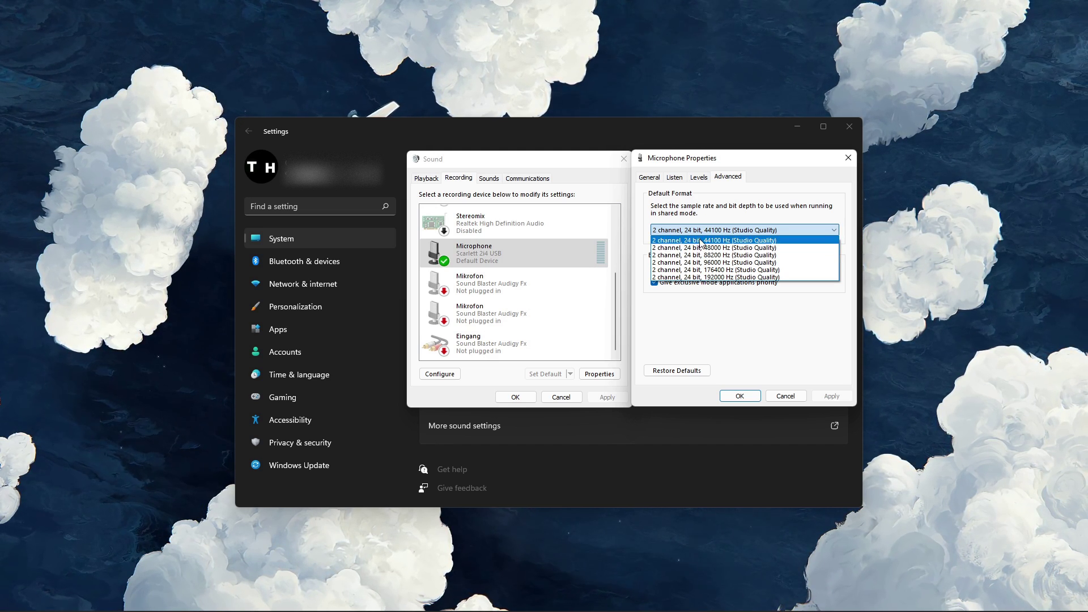
pyautogui.click(702, 240)
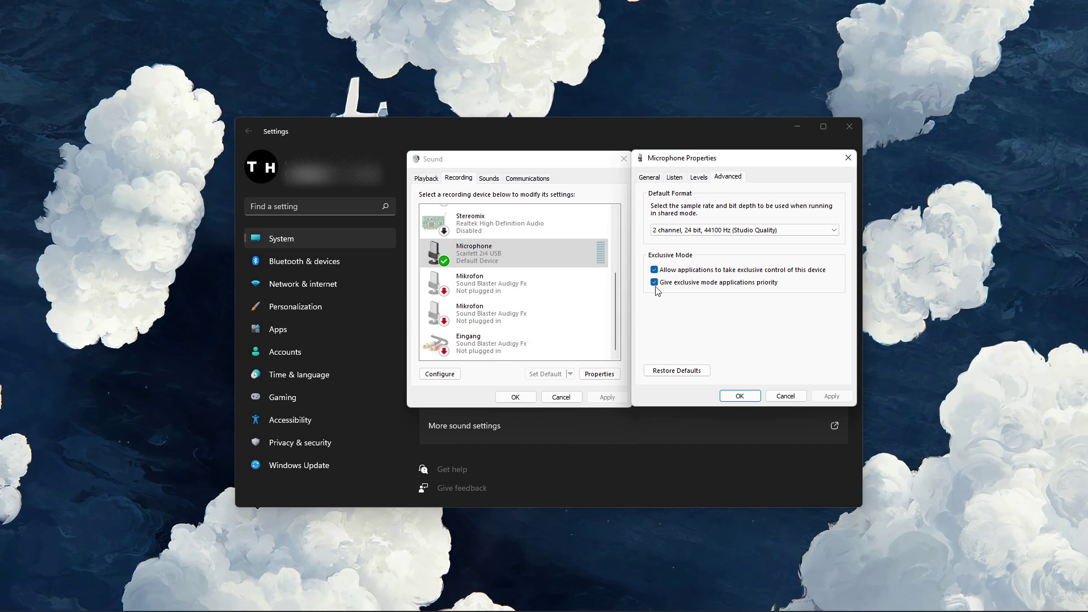
pyautogui.press('ctrl')
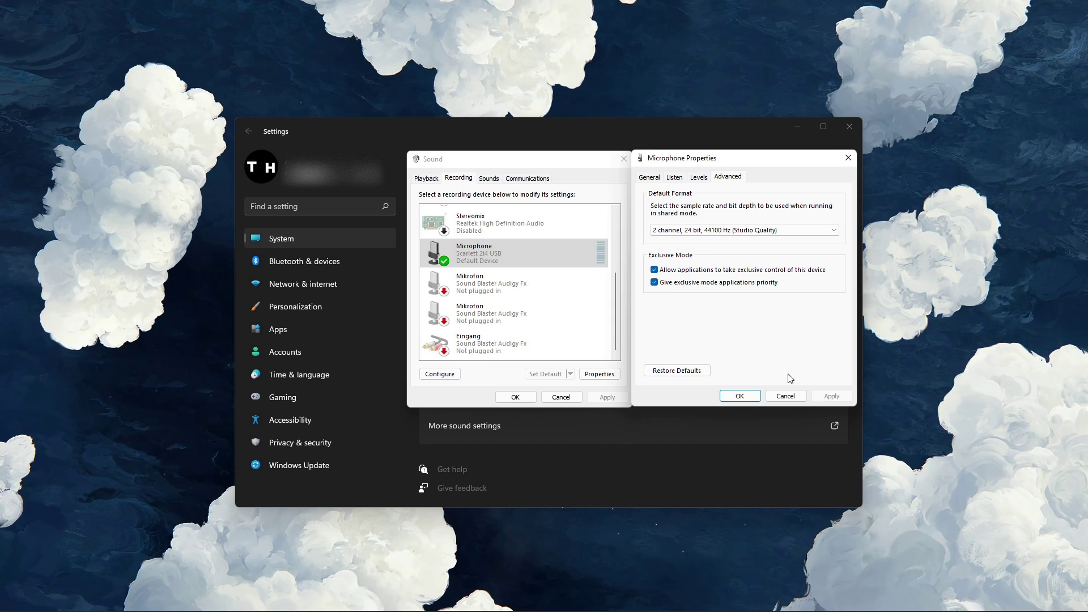
pyautogui.click(760, 396)
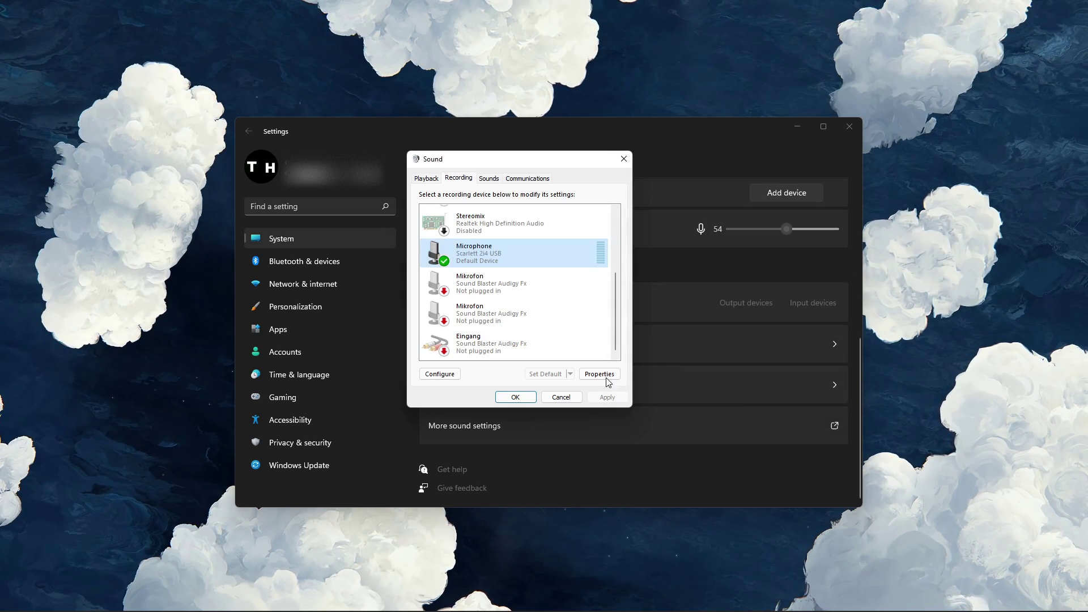
pyautogui.click(515, 396)
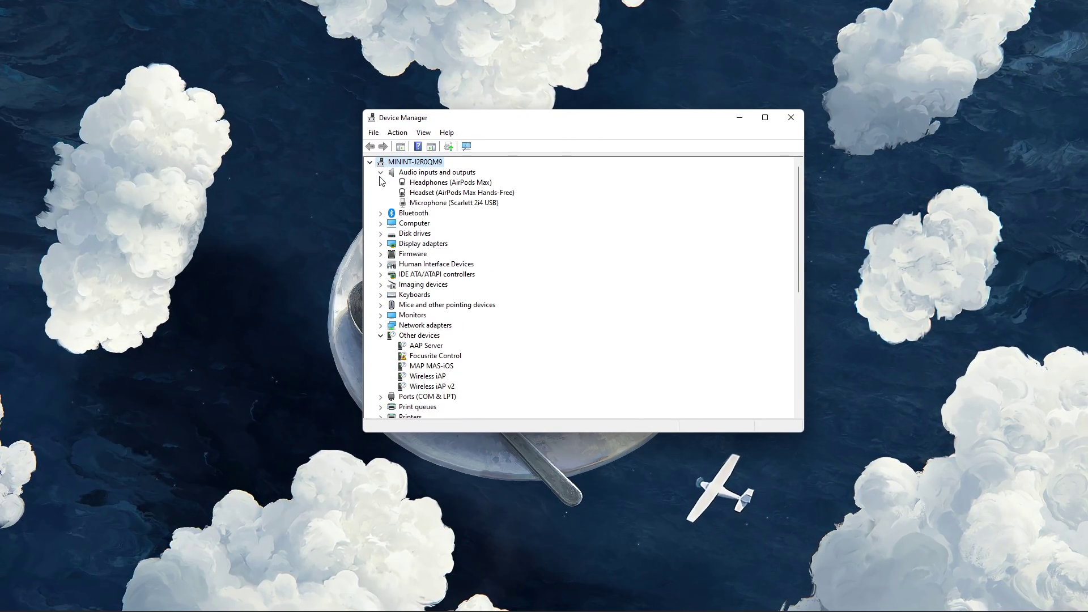
# - Open the driver update options for the Headphones (AirPods Max) audio device, look over the driver search choices, and close the wizard
pyautogui.click(486, 182)
pyautogui.rightClick(489, 184)
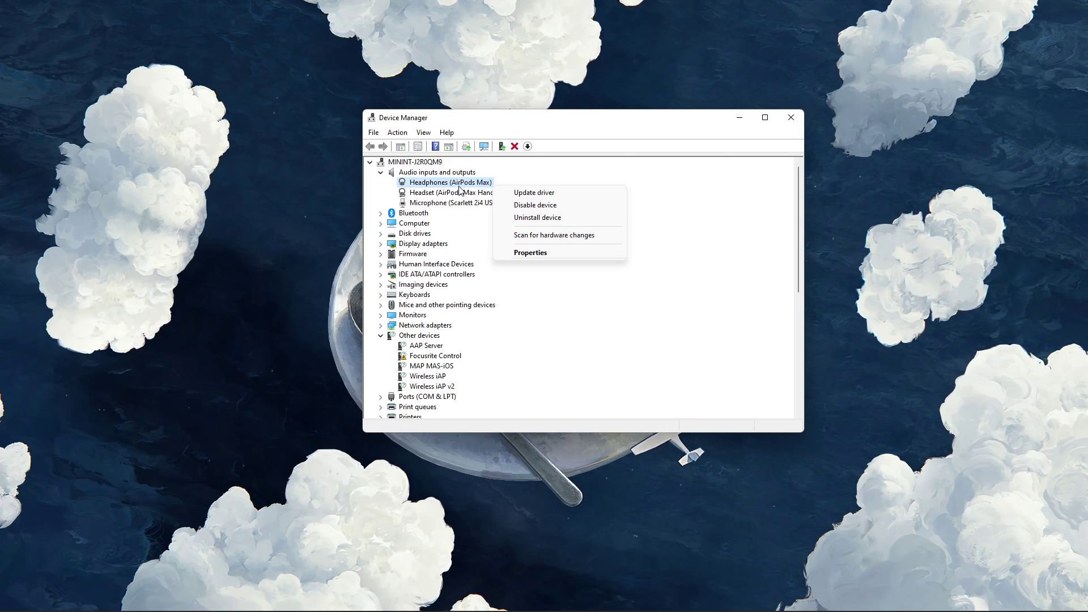
pyautogui.click(576, 193)
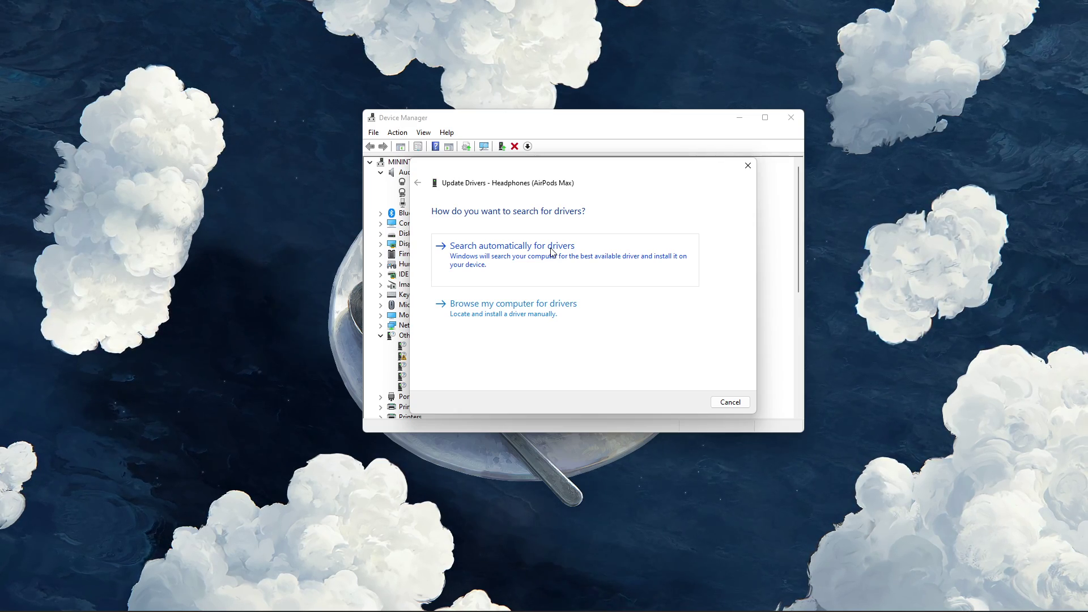
pyautogui.click(748, 165)
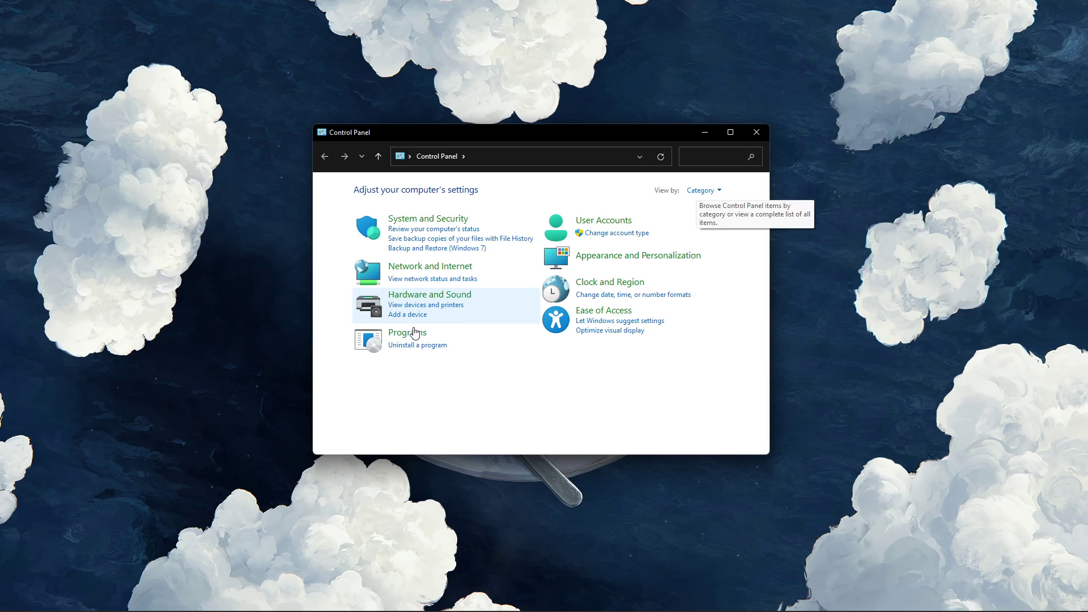
# - Open the list of installed programs, find Roblox Player, and show its uninstall option without running it
pyautogui.click(394, 346)
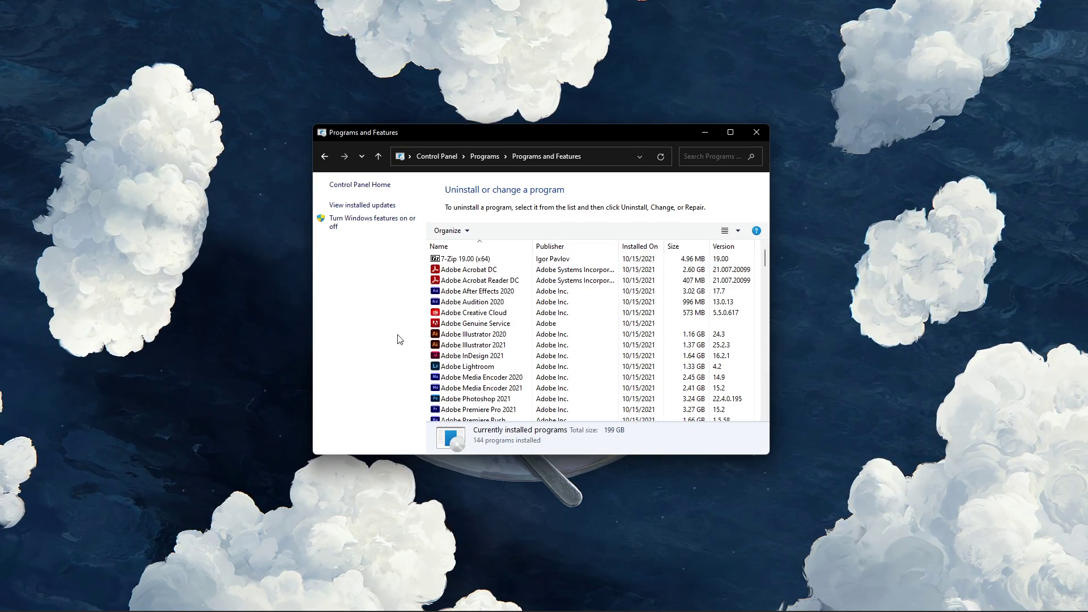
pyautogui.click(457, 304)
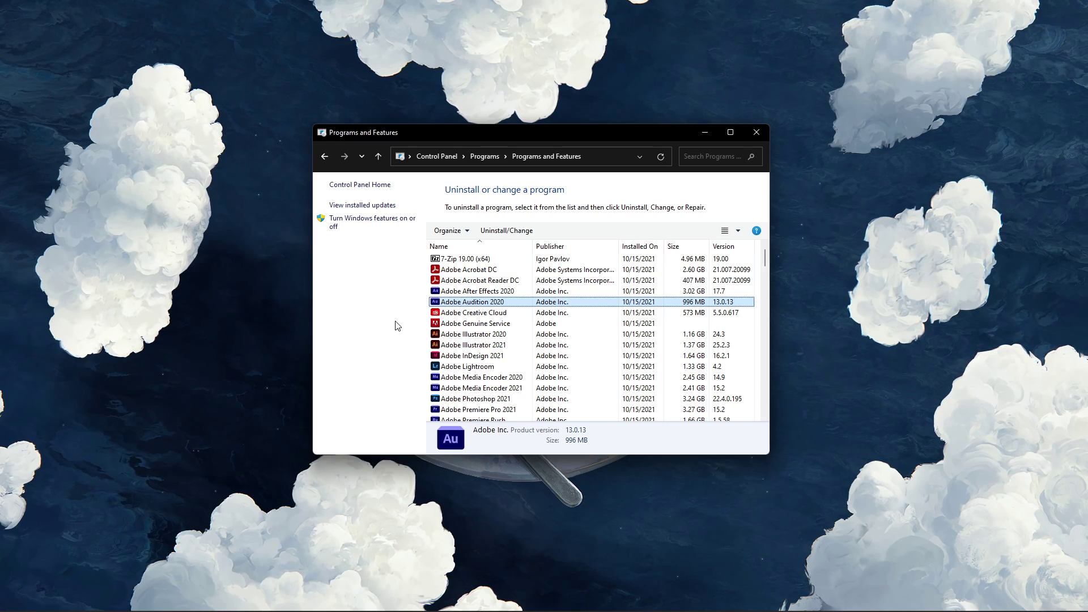
pyautogui.write('ro')
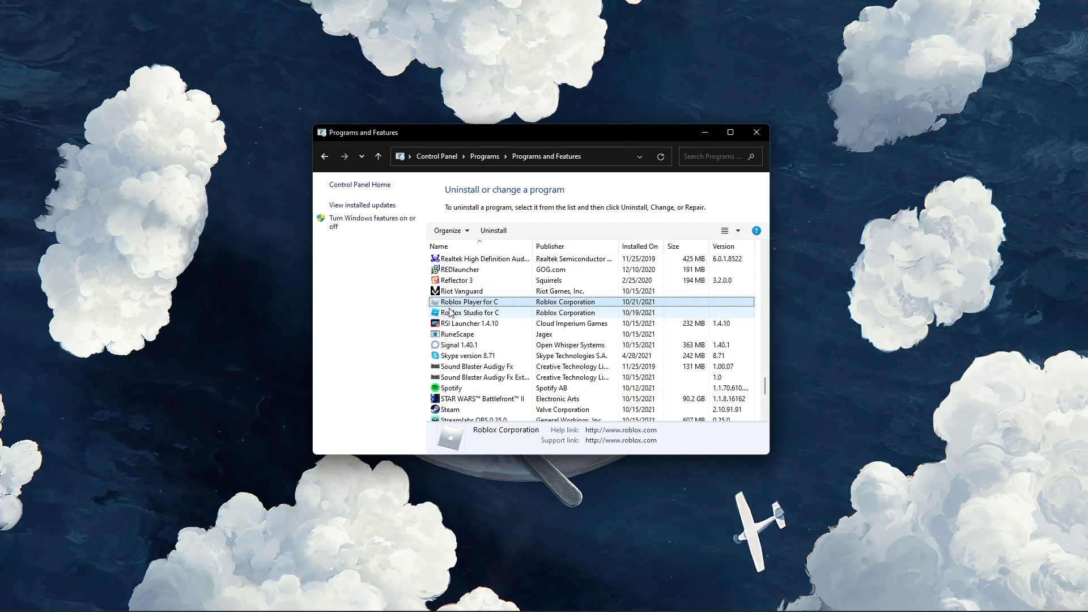
pyautogui.rightClick(520, 304)
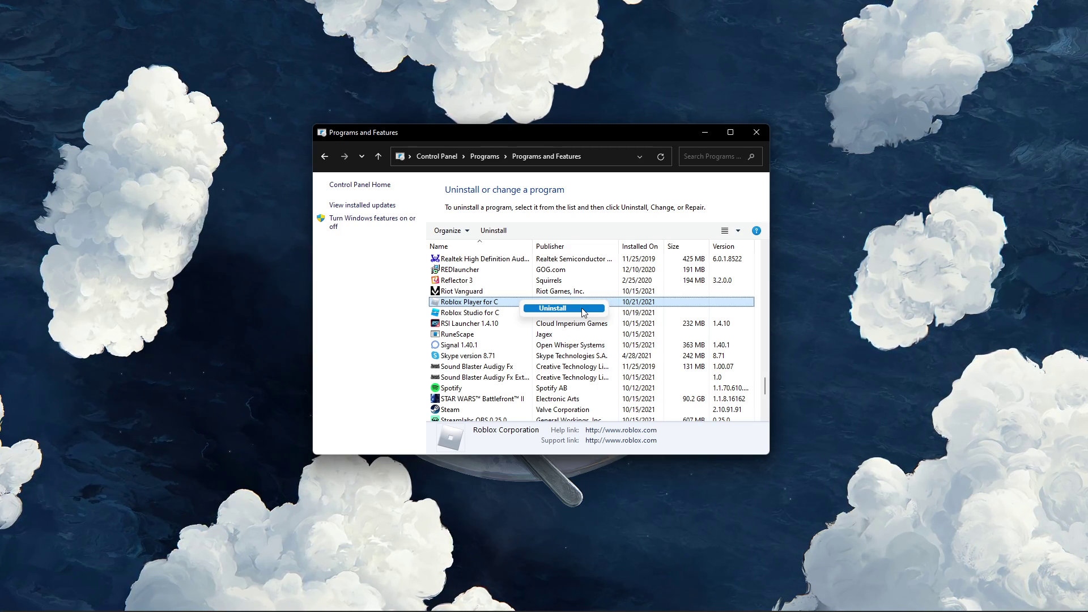
pyautogui.click(394, 309)
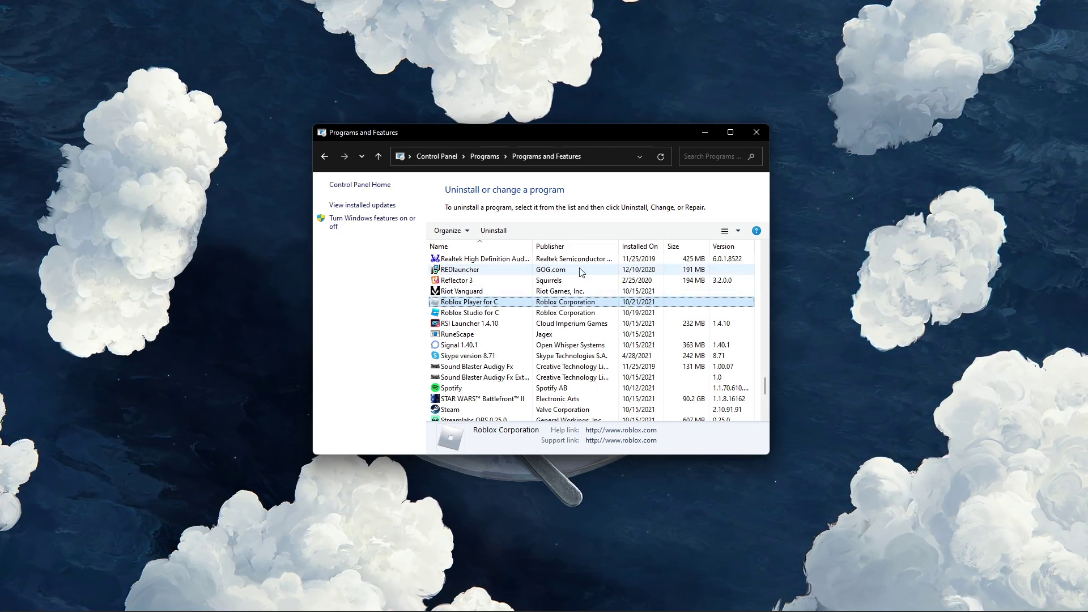